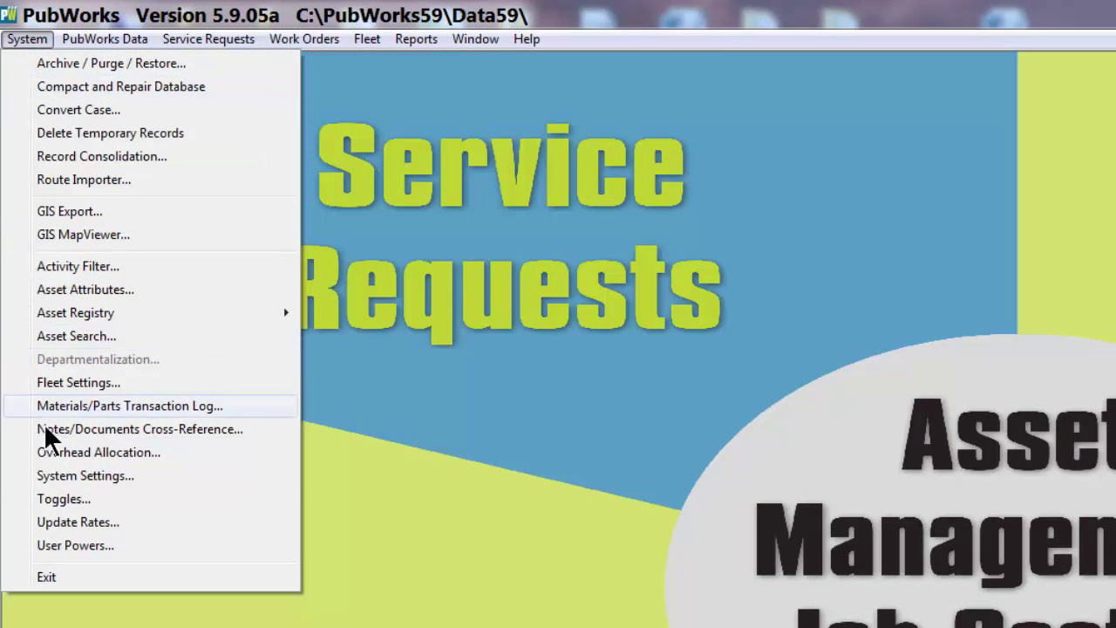
Open System Settings on the Daily Activities tab, move the dialog up-left, then open the Data menu
click(81, 476)
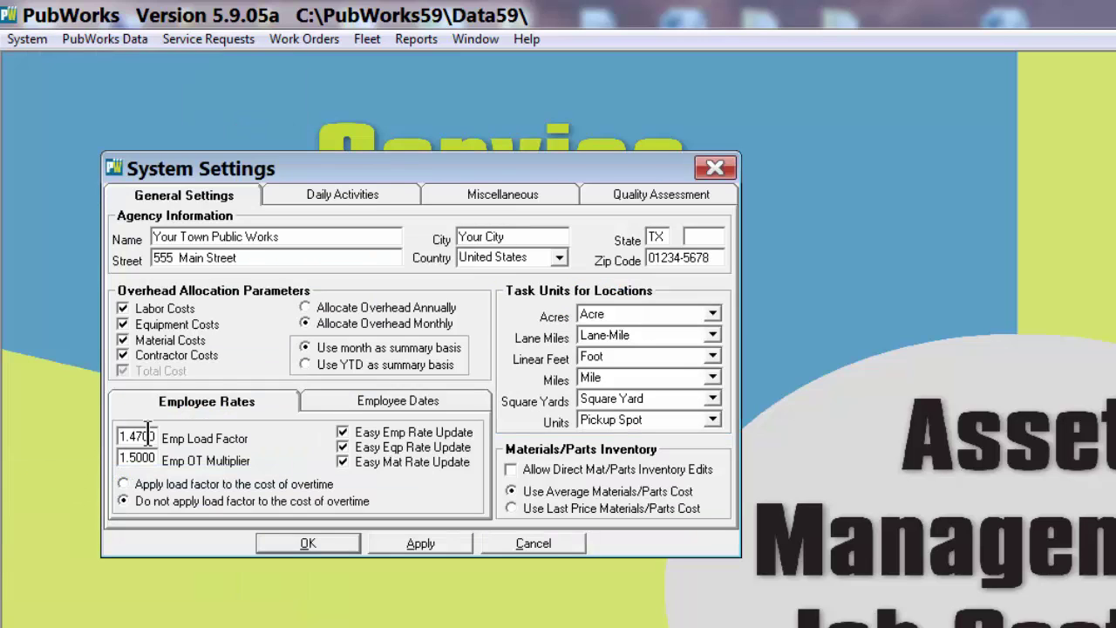
click(352, 202)
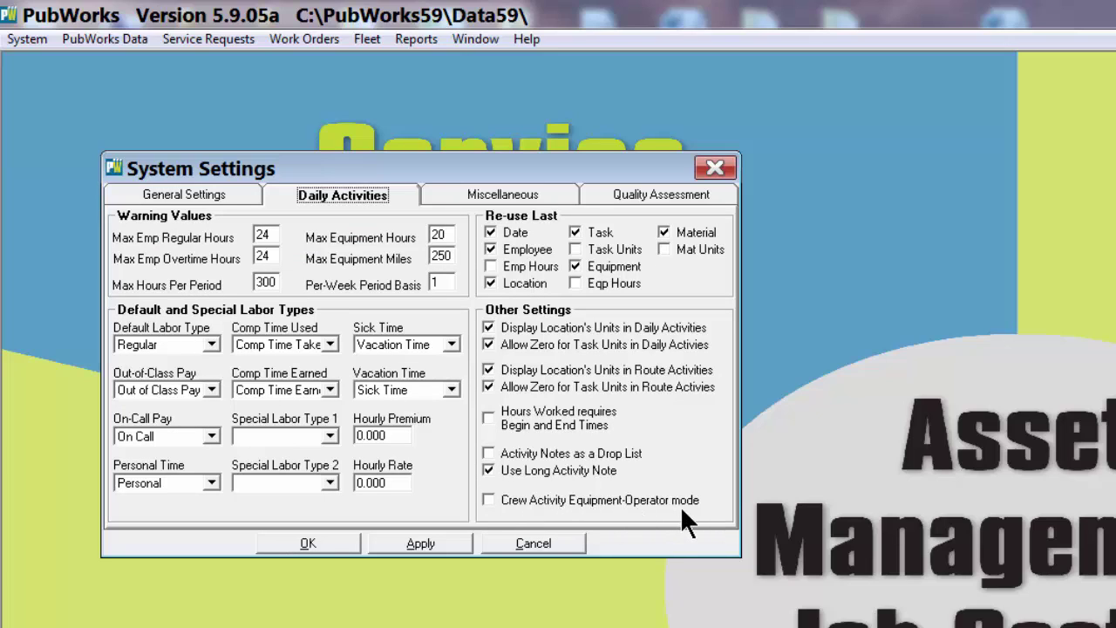
drag(418, 159, 345, 76)
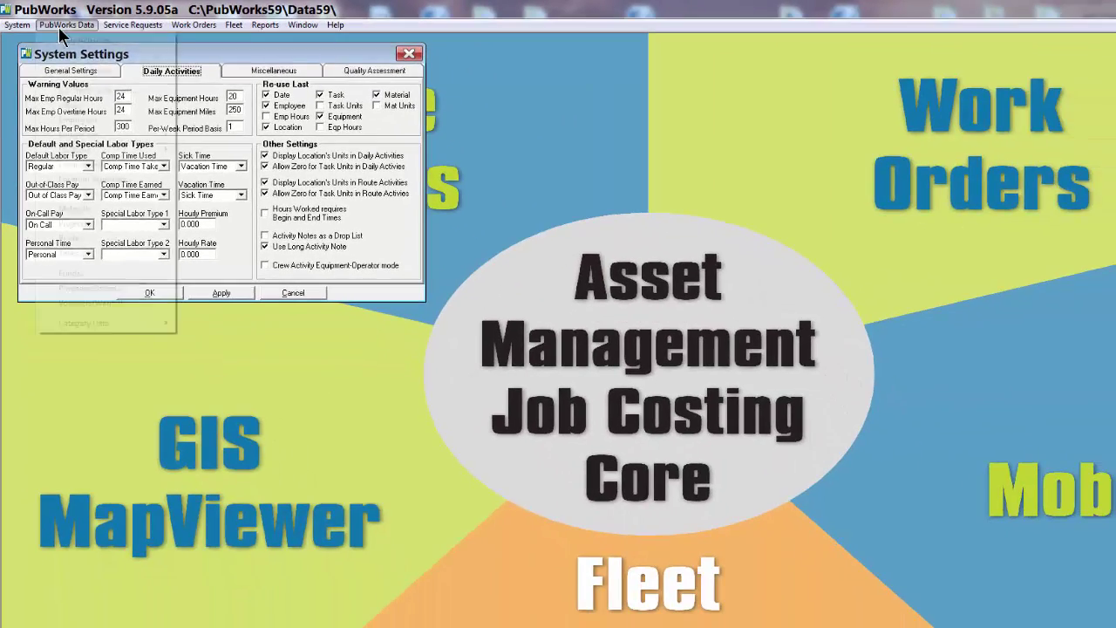
click(103, 39)
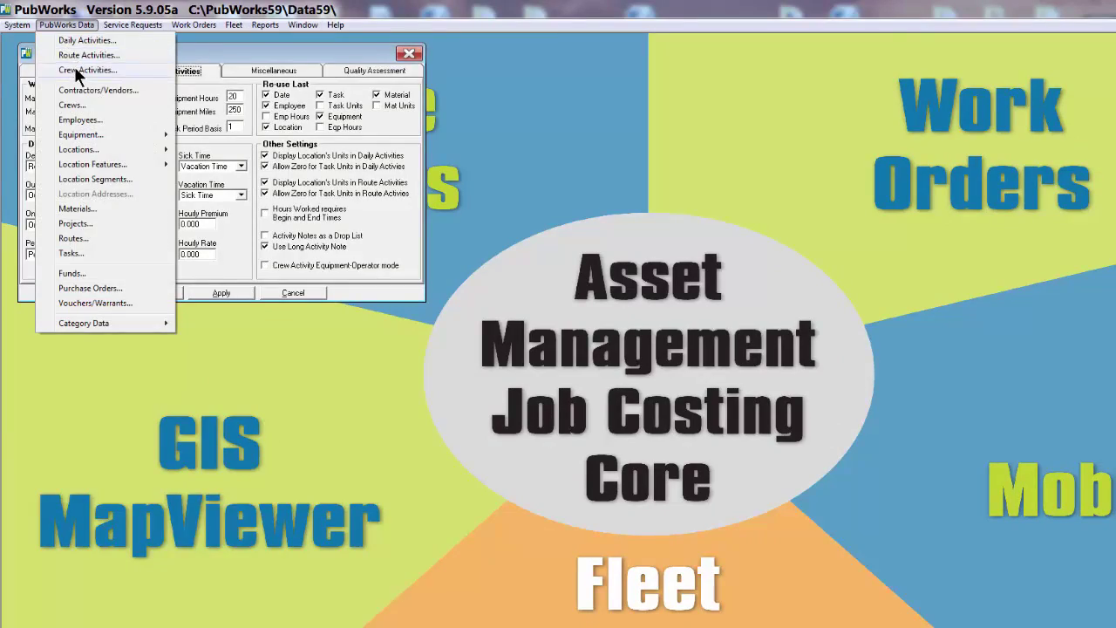
click(75, 70)
drag(230, 40, 678, 151)
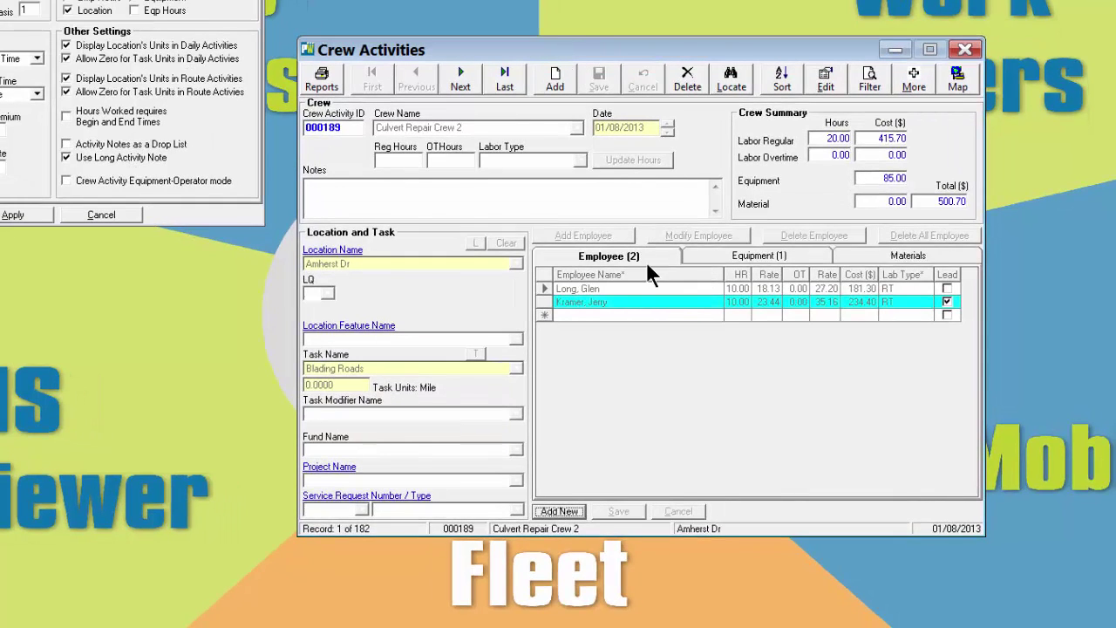
click(618, 257)
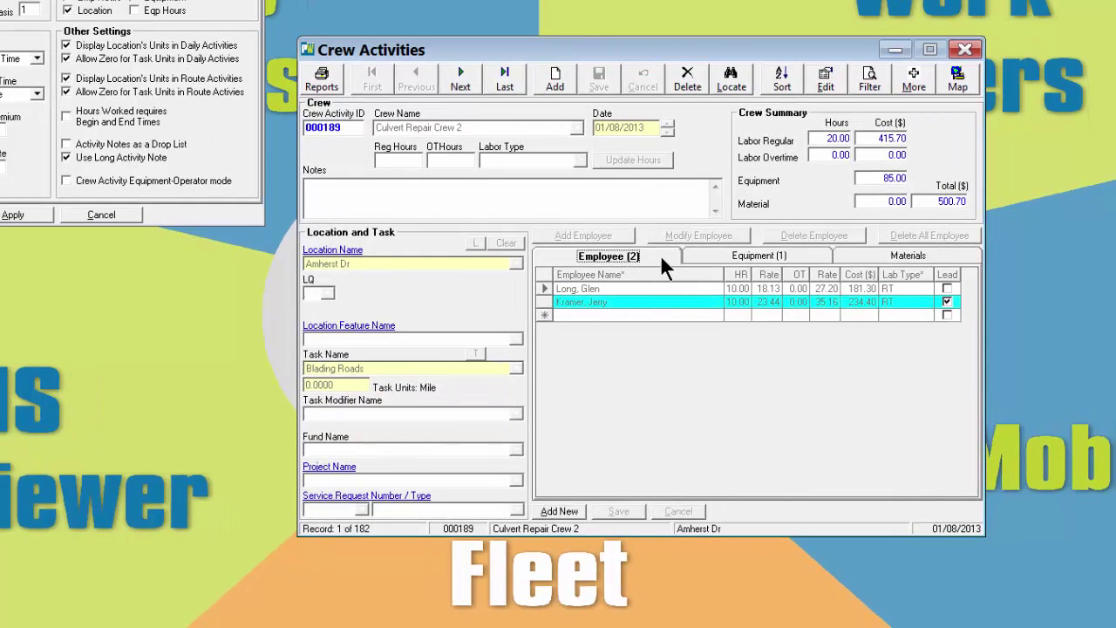
click(733, 260)
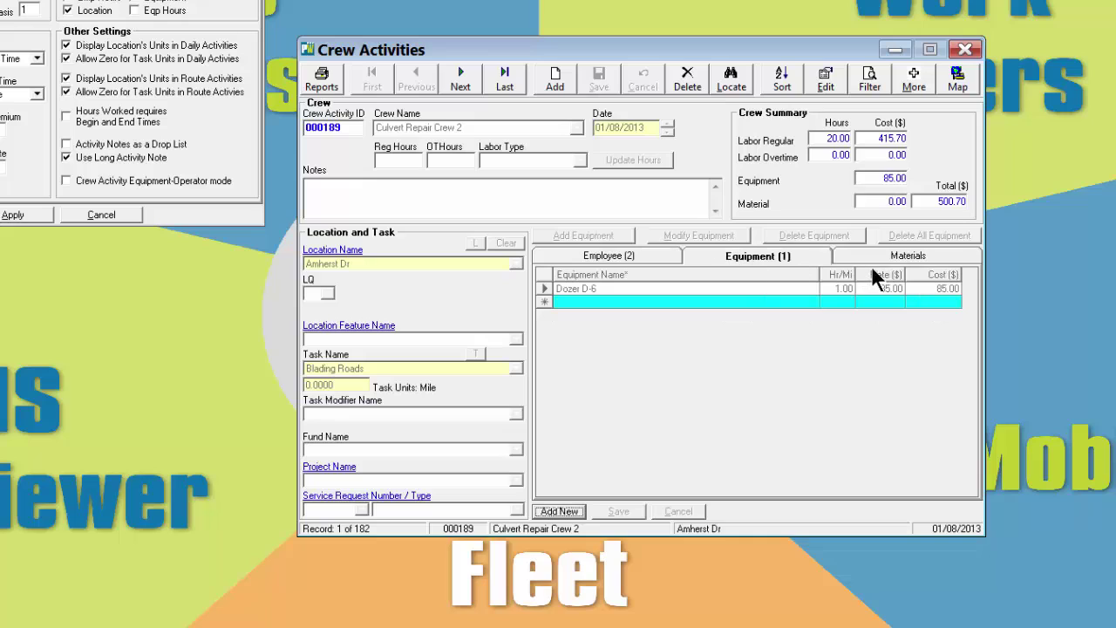
click(901, 253)
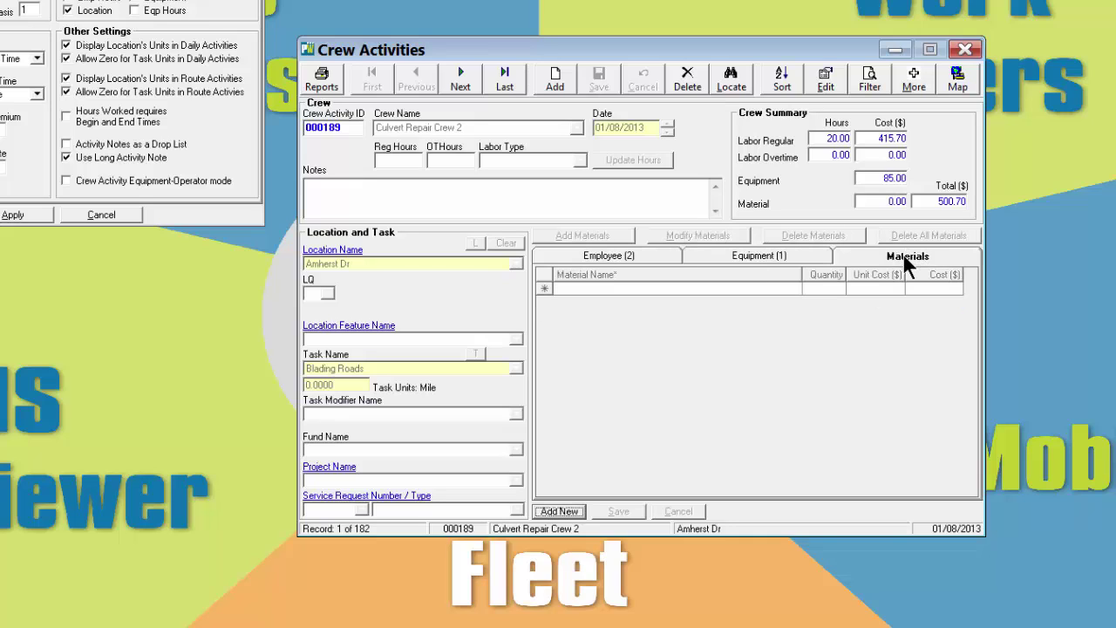
click(754, 259)
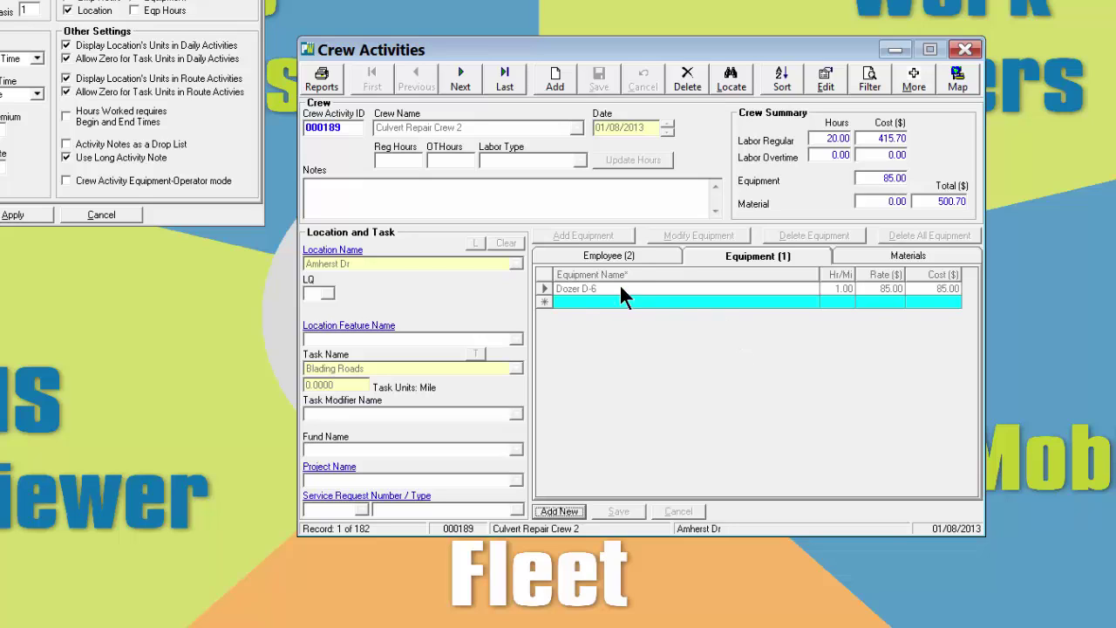
click(602, 260)
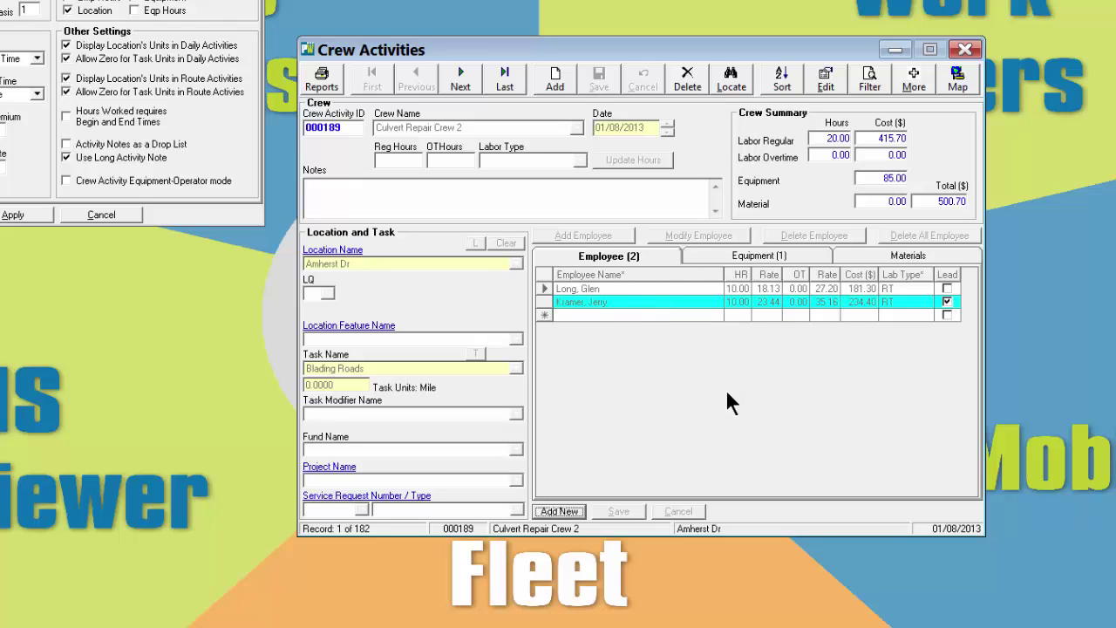
click(965, 50)
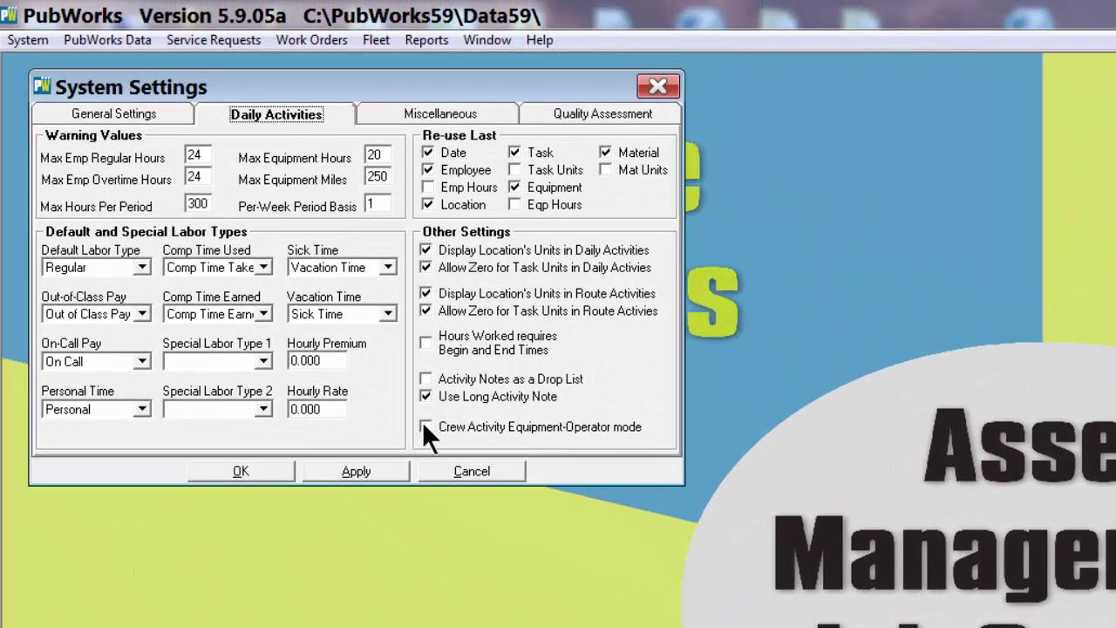
Enable and apply Crew Activity Equipment-Operator mode, then reopen the crew activity records
click(66, 181)
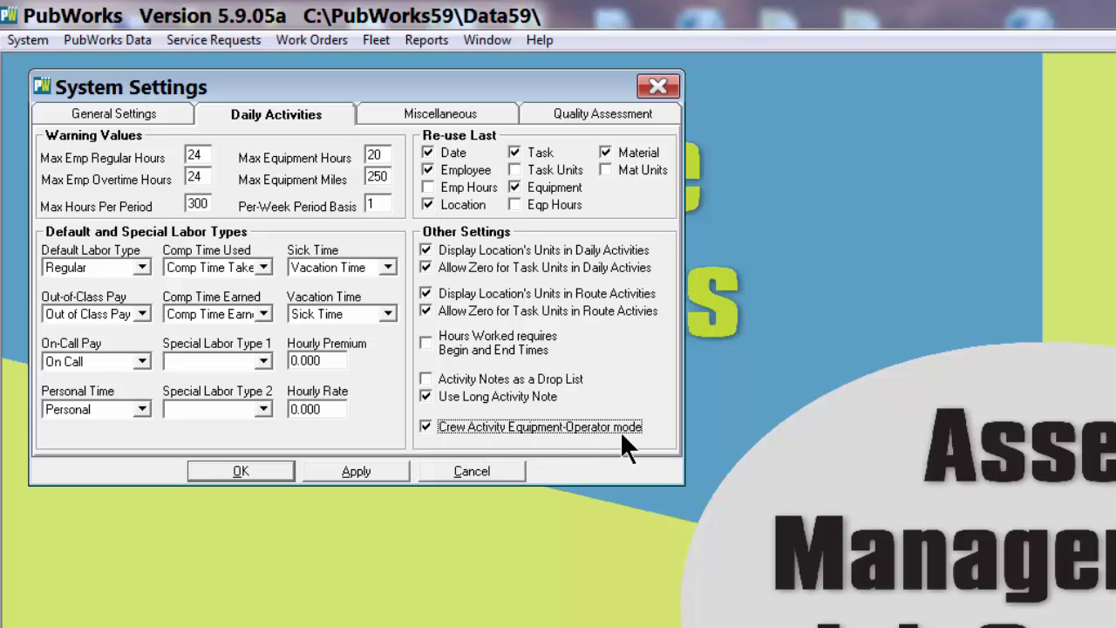
click(332, 469)
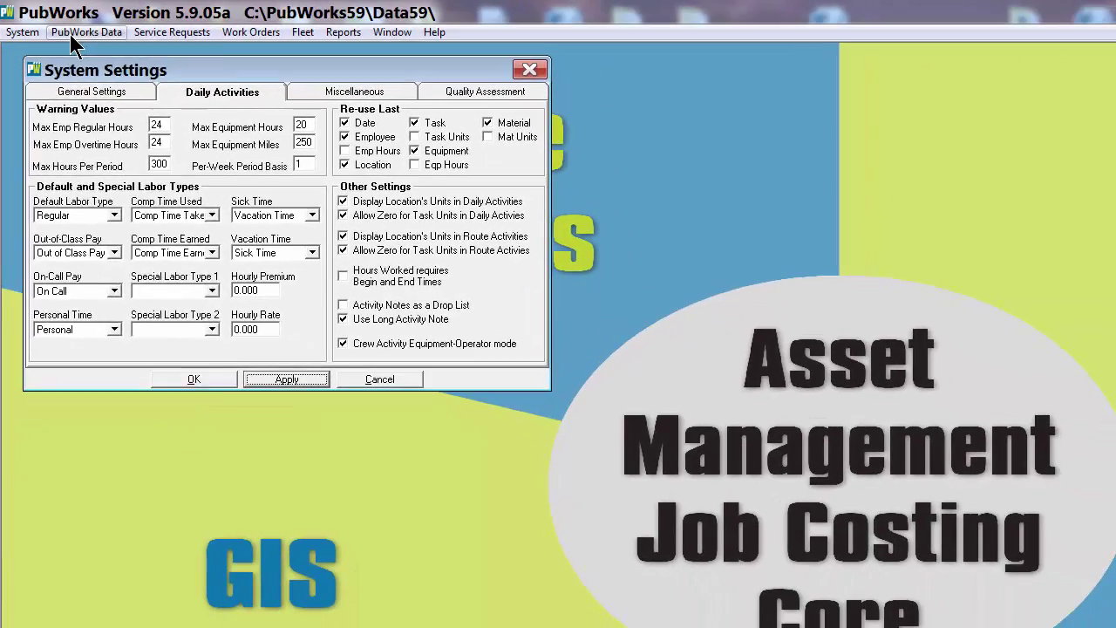
click(84, 32)
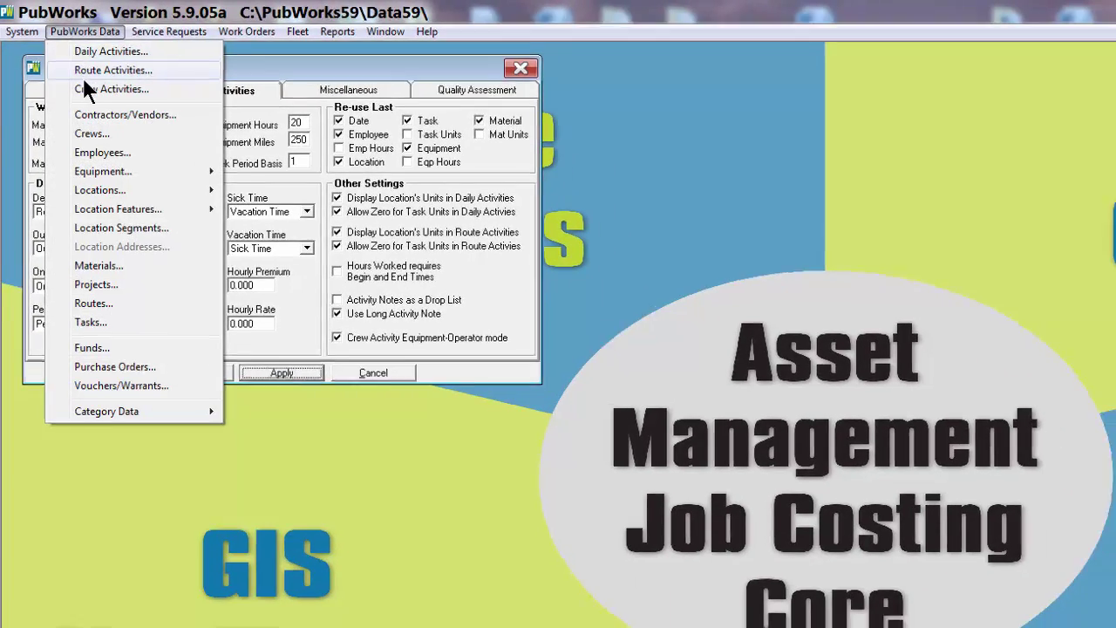
click(96, 90)
Review the Employee, Equipment and Eqp/Oper tabs in Crew Activities, then start a new record
drag(162, 45, 368, 189)
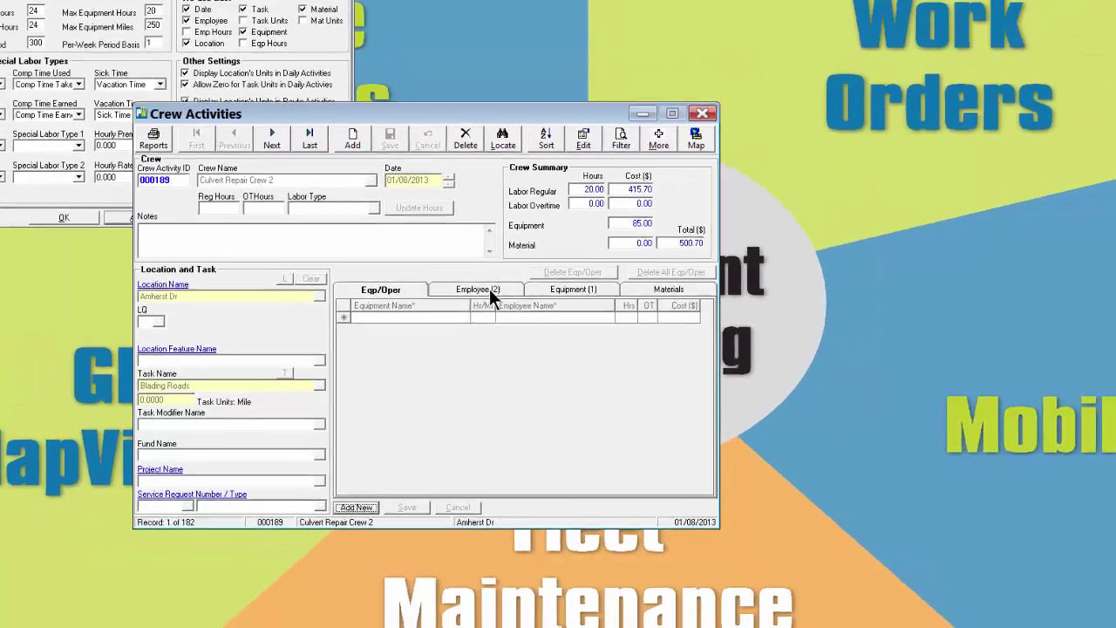
click(493, 268)
click(537, 314)
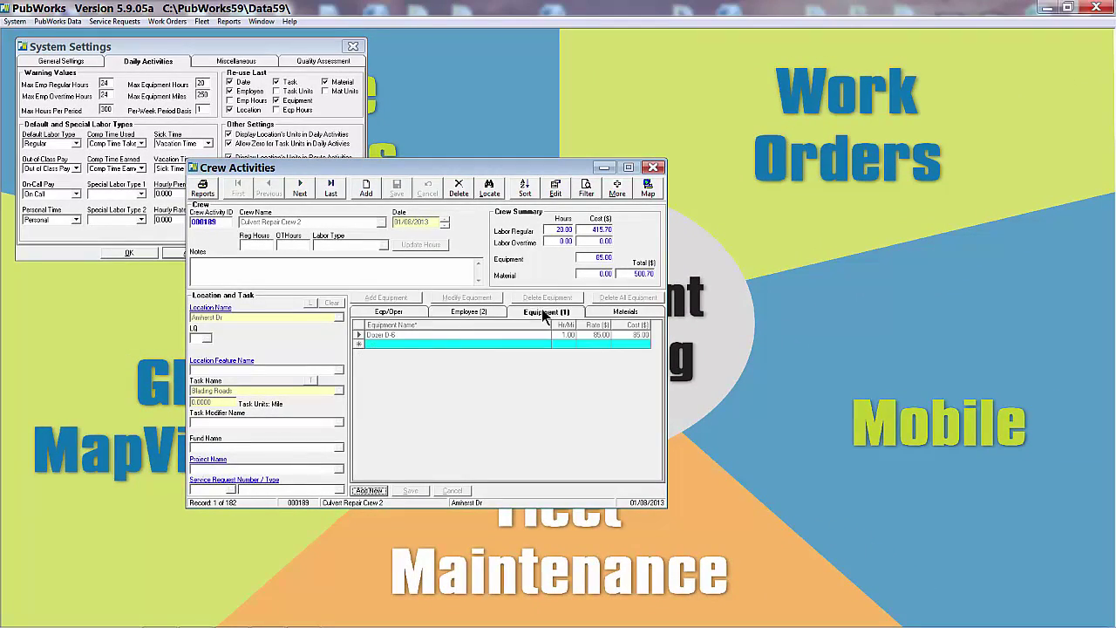
click(384, 314)
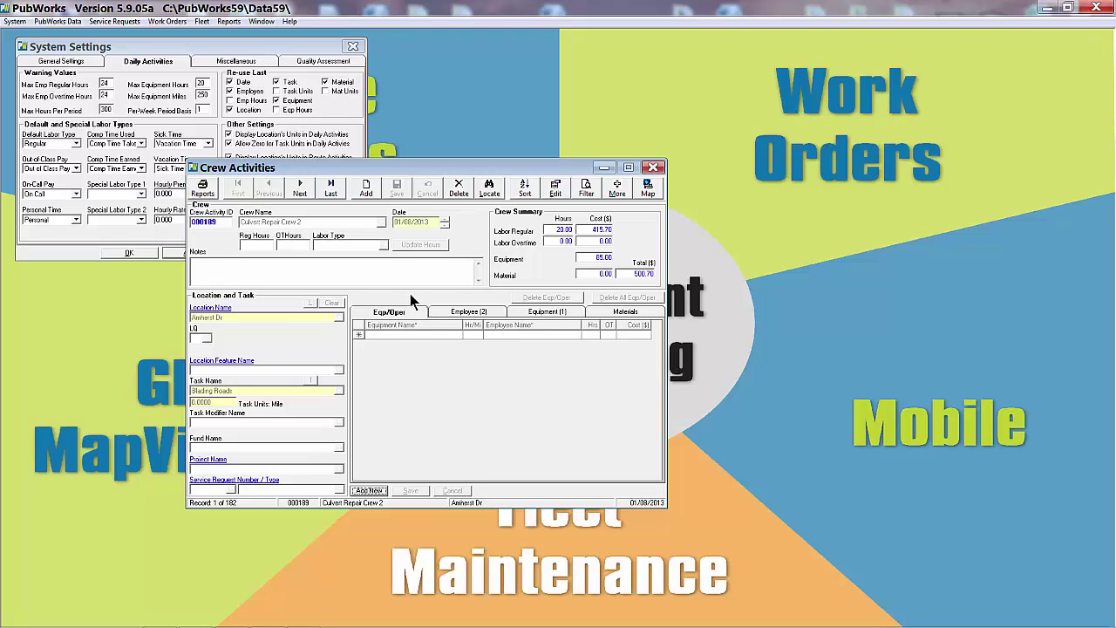
click(367, 188)
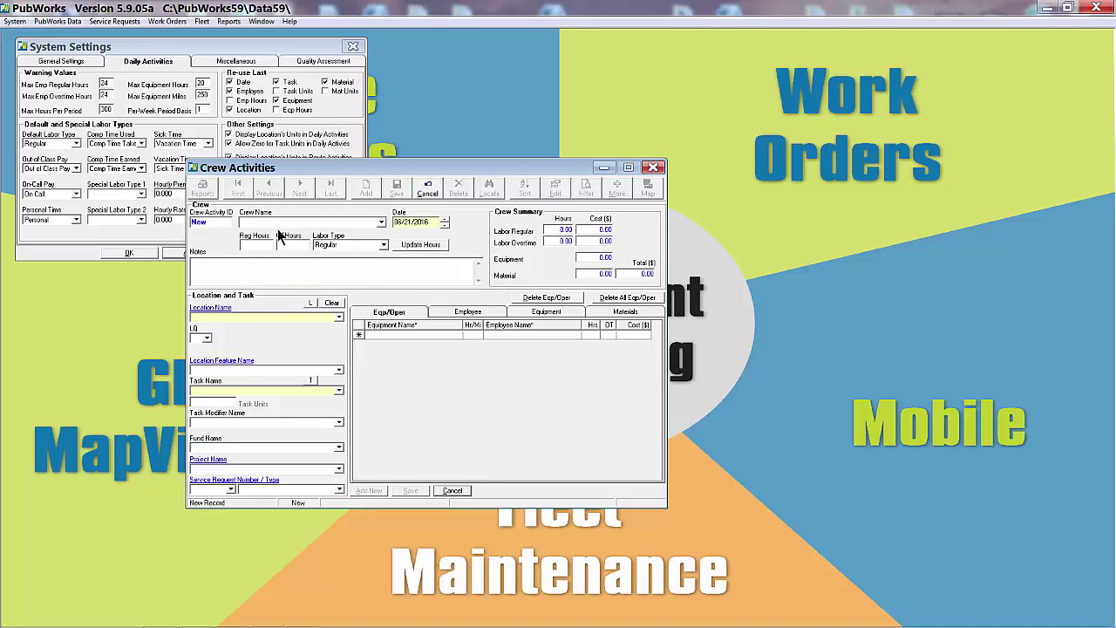
Set the crew to Culvert Repair Crew 2 and check its two employees
click(382, 222)
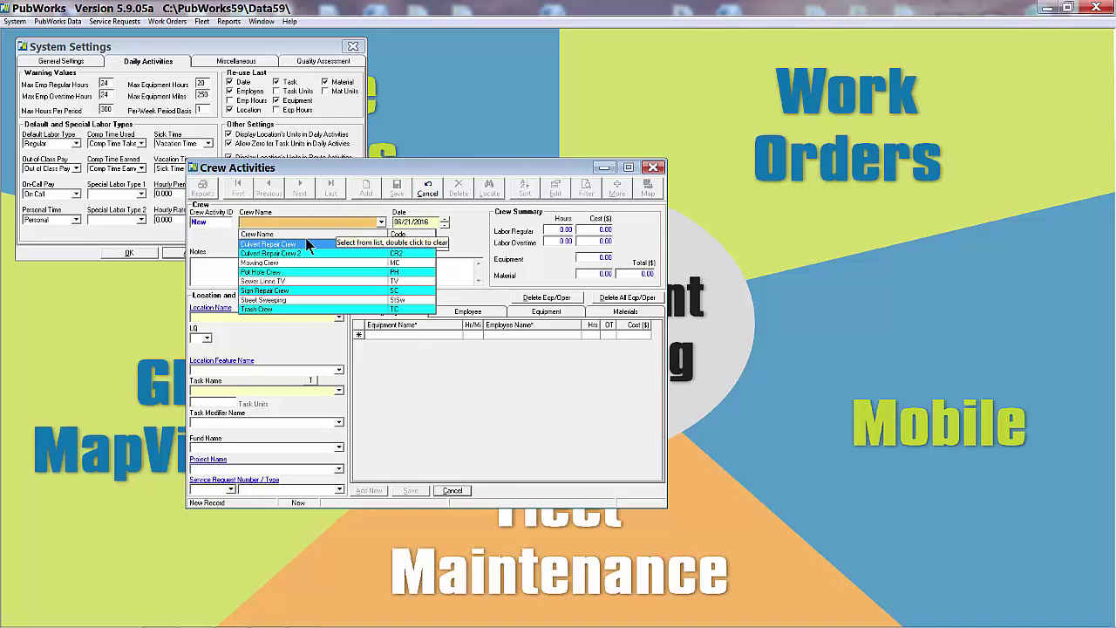
click(283, 251)
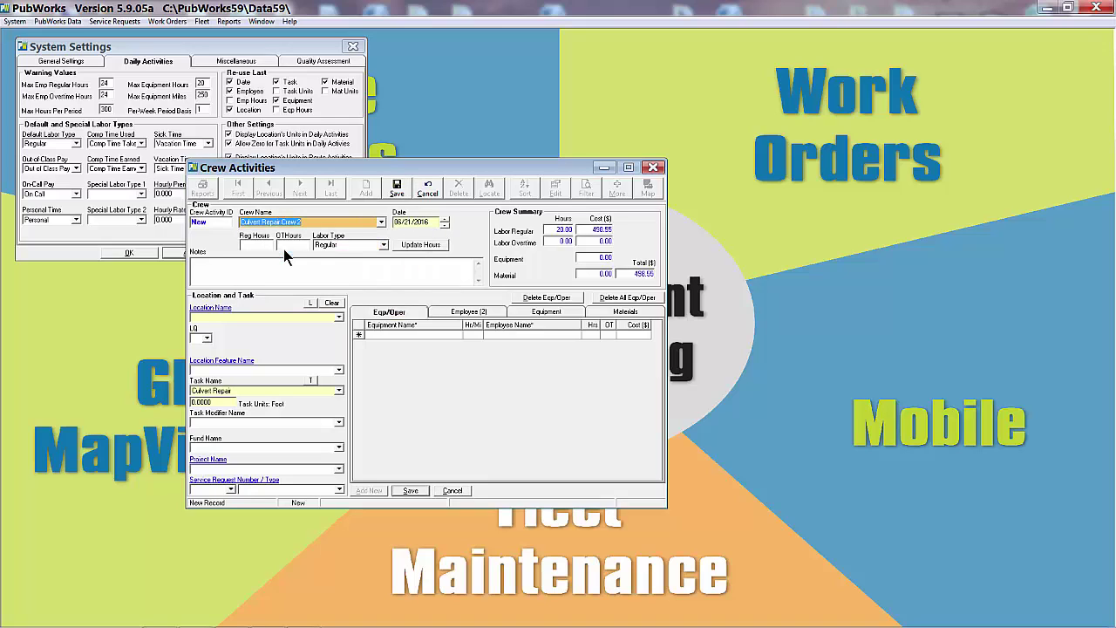
click(460, 313)
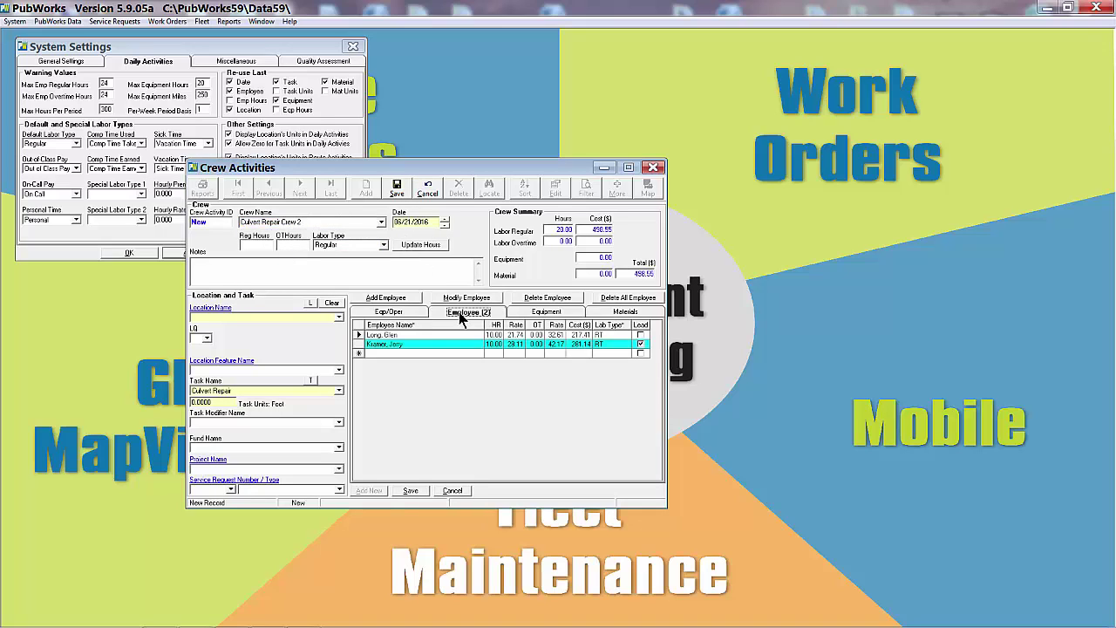
click(393, 314)
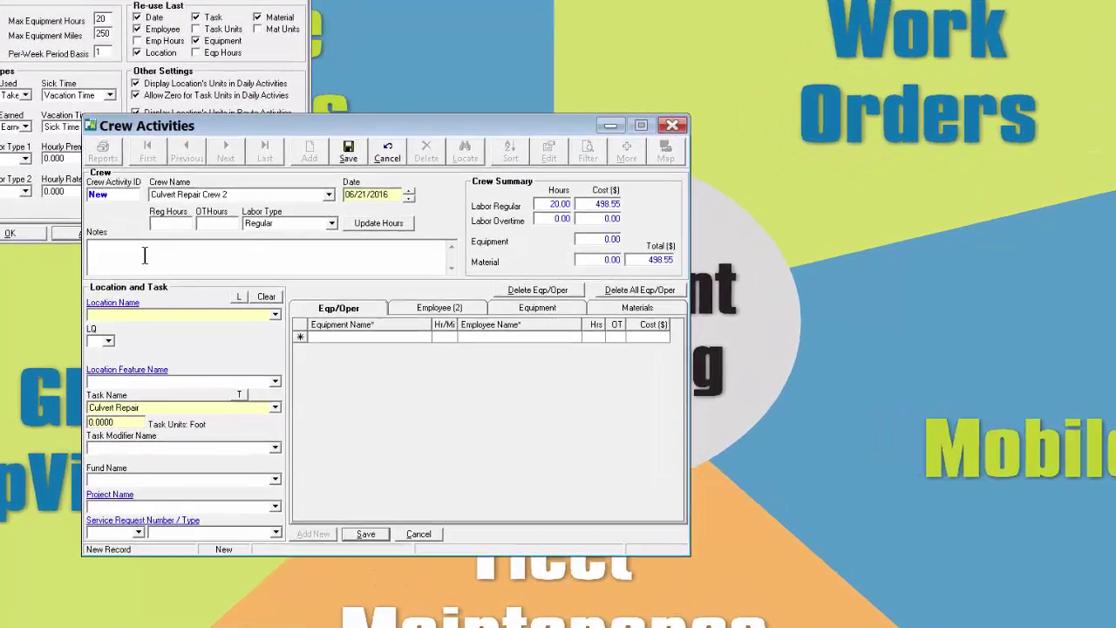
Enter the note 'test for FEMA Reporting' and open the equipment list in a new equipment-operator row
click(236, 271)
text(test fo)
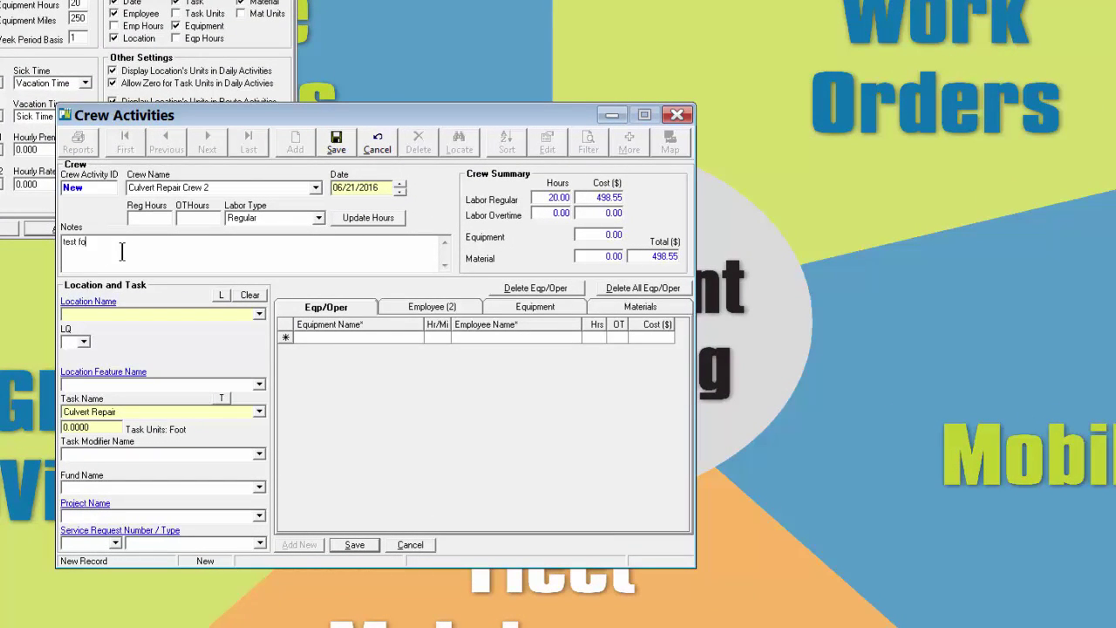
text(r FEMA F)
text(eporting)
click(418, 339)
click(417, 338)
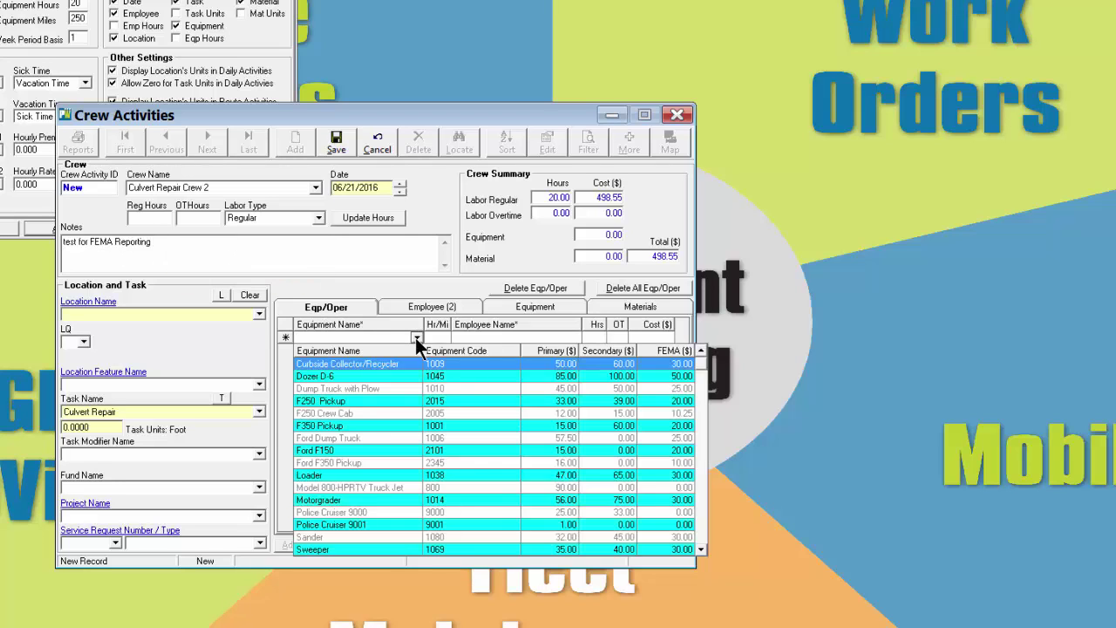
Add F250 Crew Cab with 23 equipment hours and an operator working 2 hours
click(327, 414)
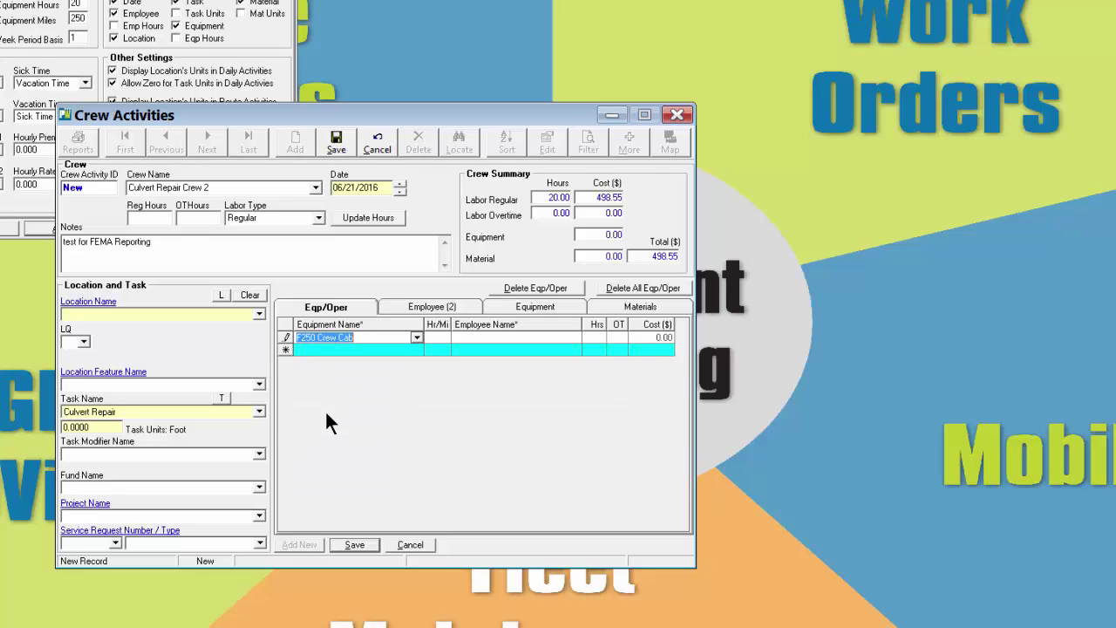
click(438, 338)
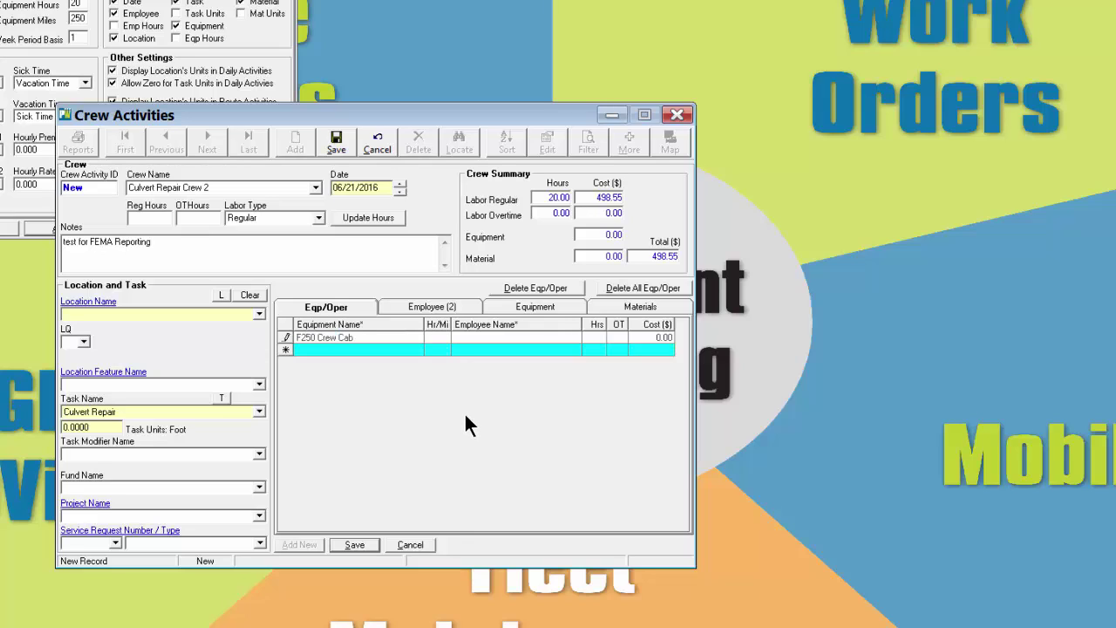
text(23)
click(566, 339)
click(574, 337)
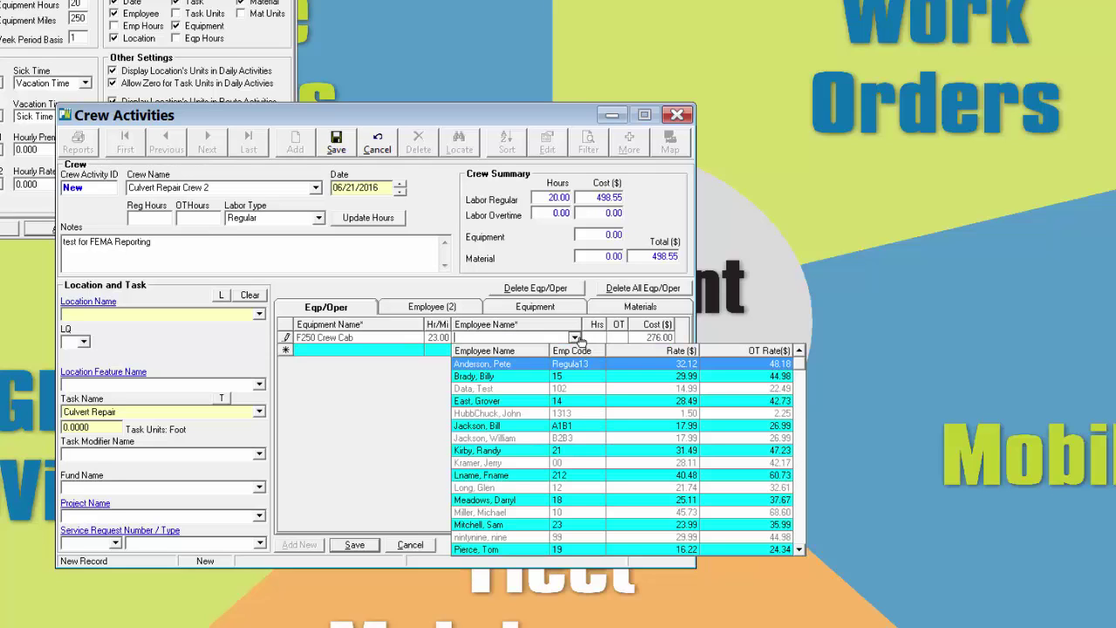
click(492, 375)
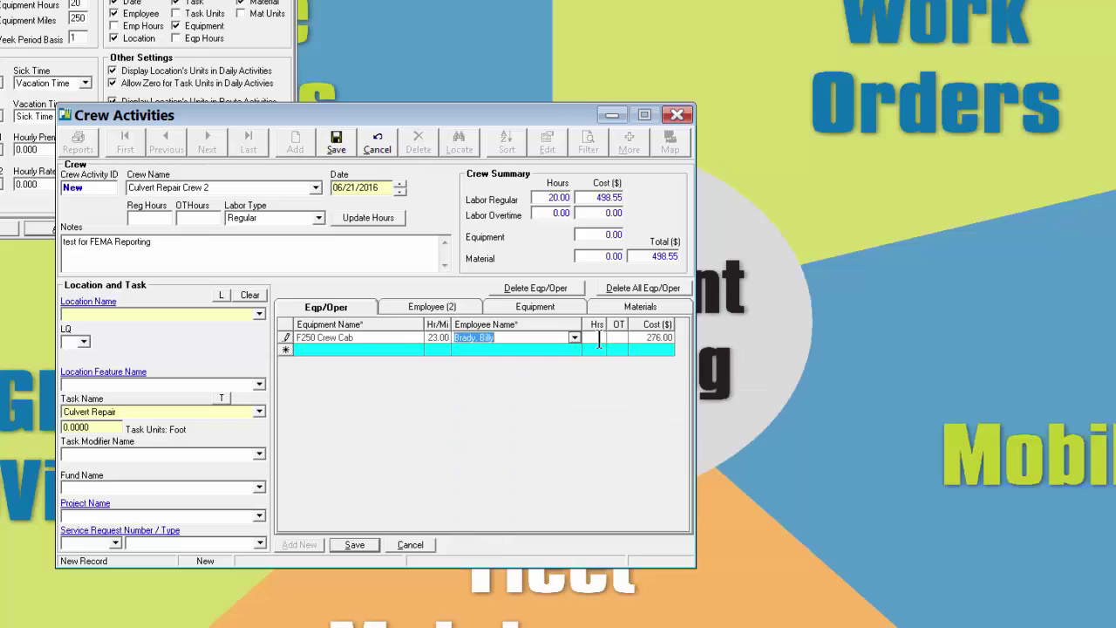
text(2)
click(416, 349)
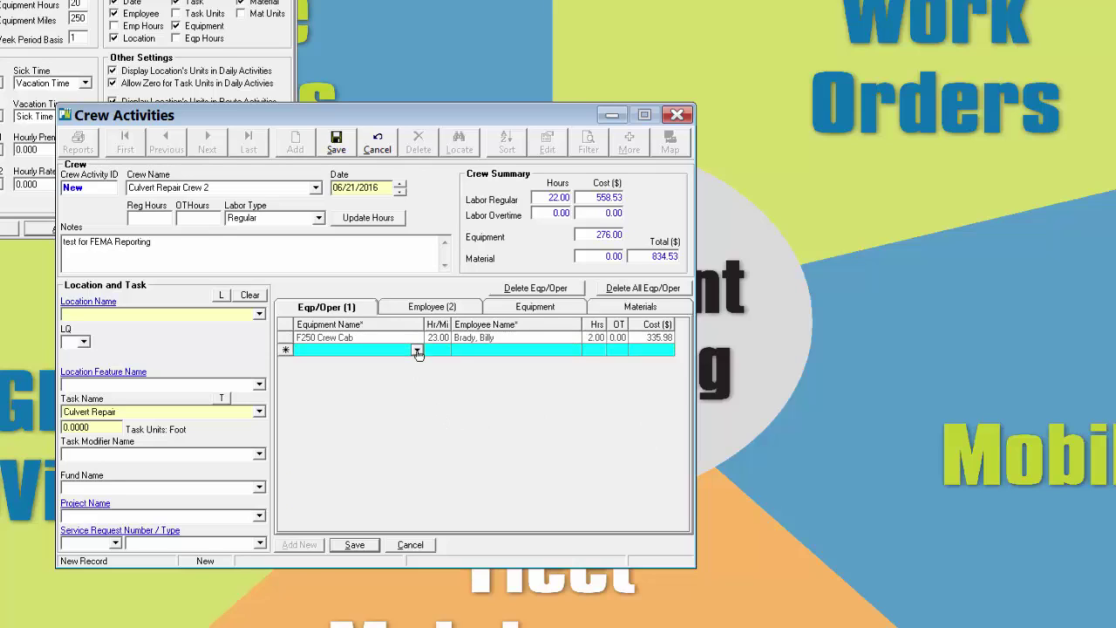
Add Loader with 2 equipment hours and an operator working 2 hours
click(417, 351)
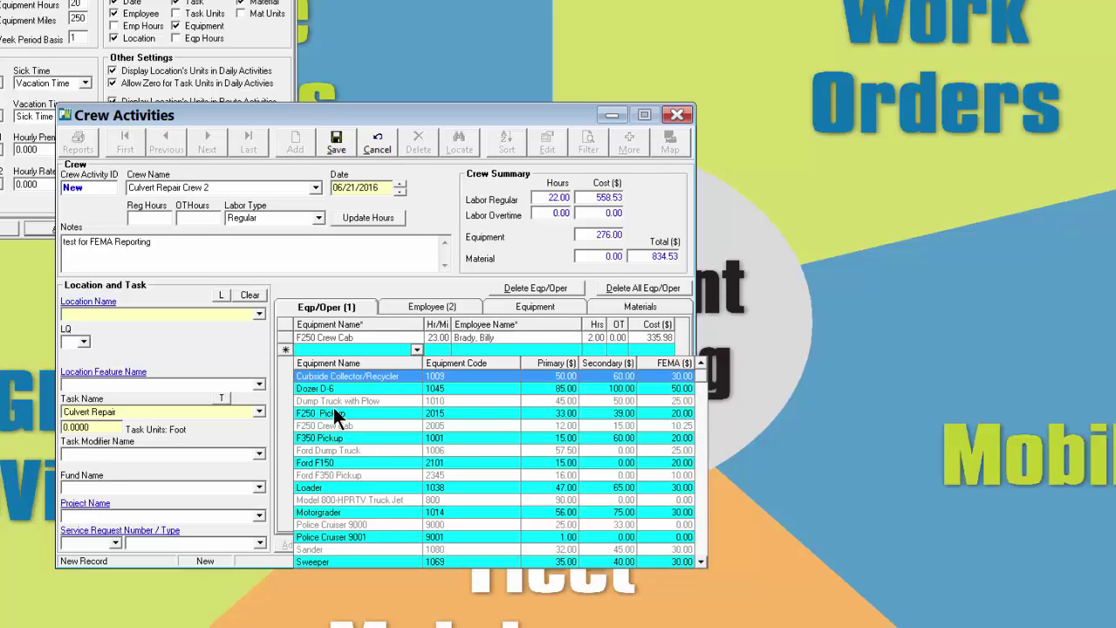
click(335, 484)
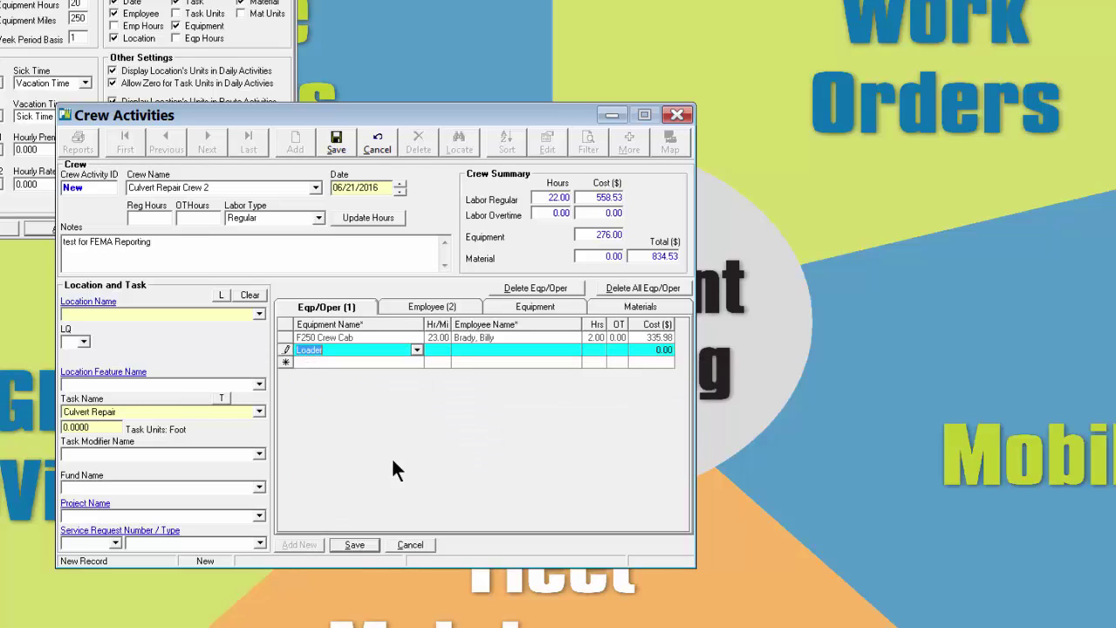
click(450, 352)
text(2)
key(Tab)
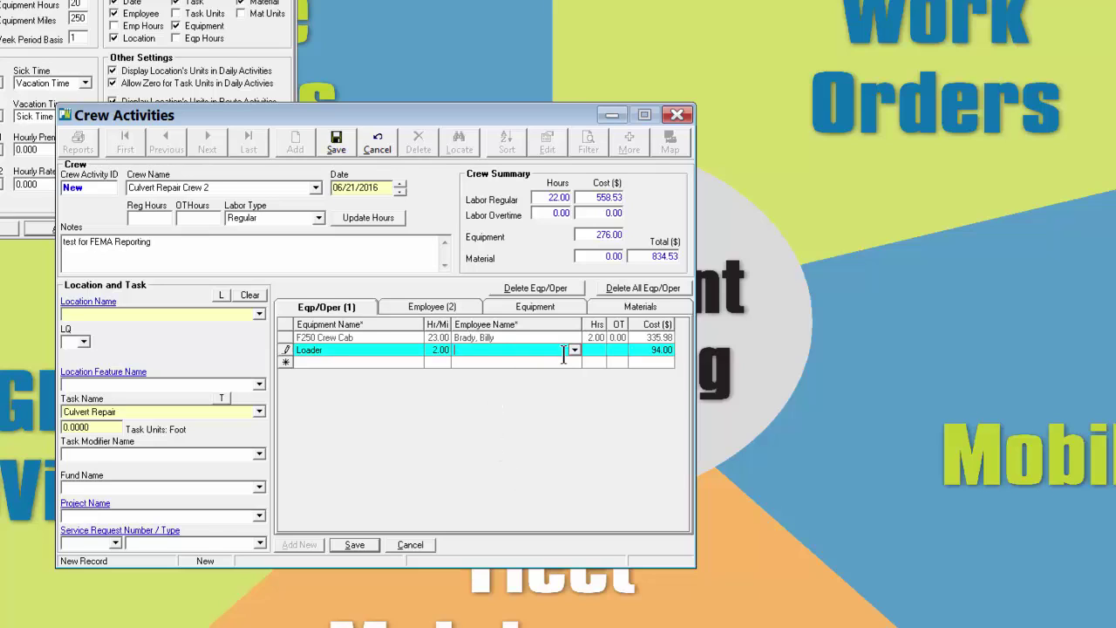
click(577, 351)
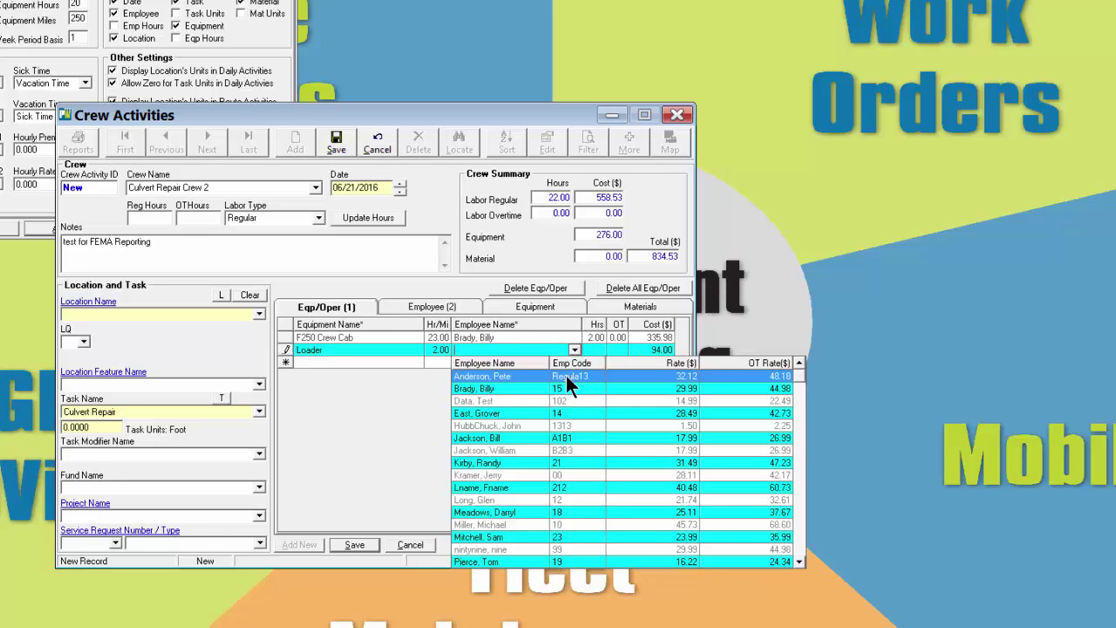
click(500, 413)
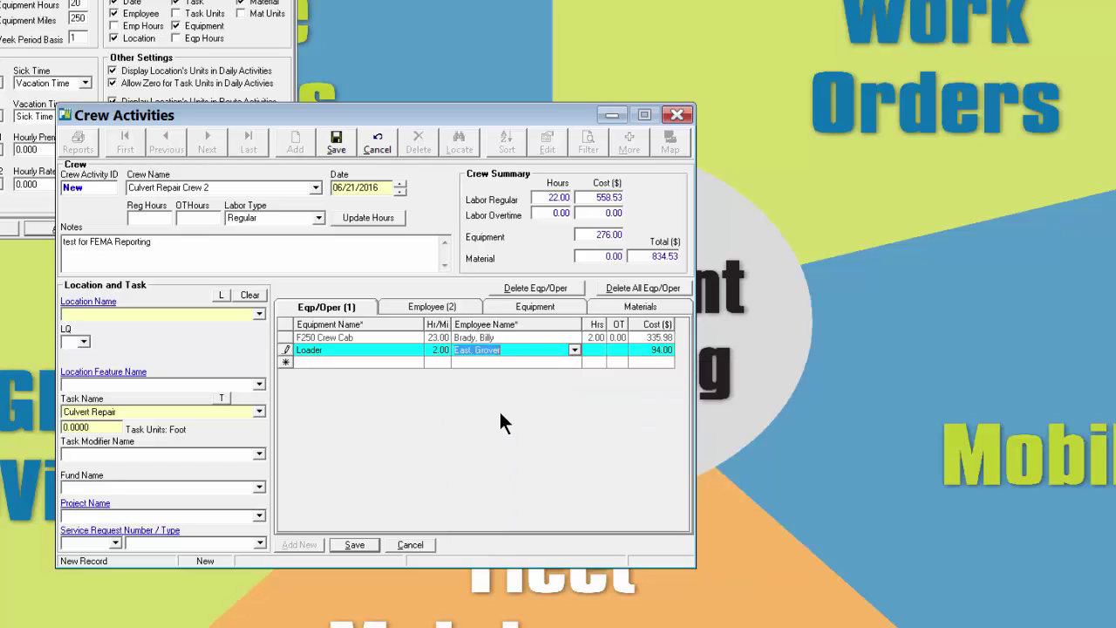
key(Tab)
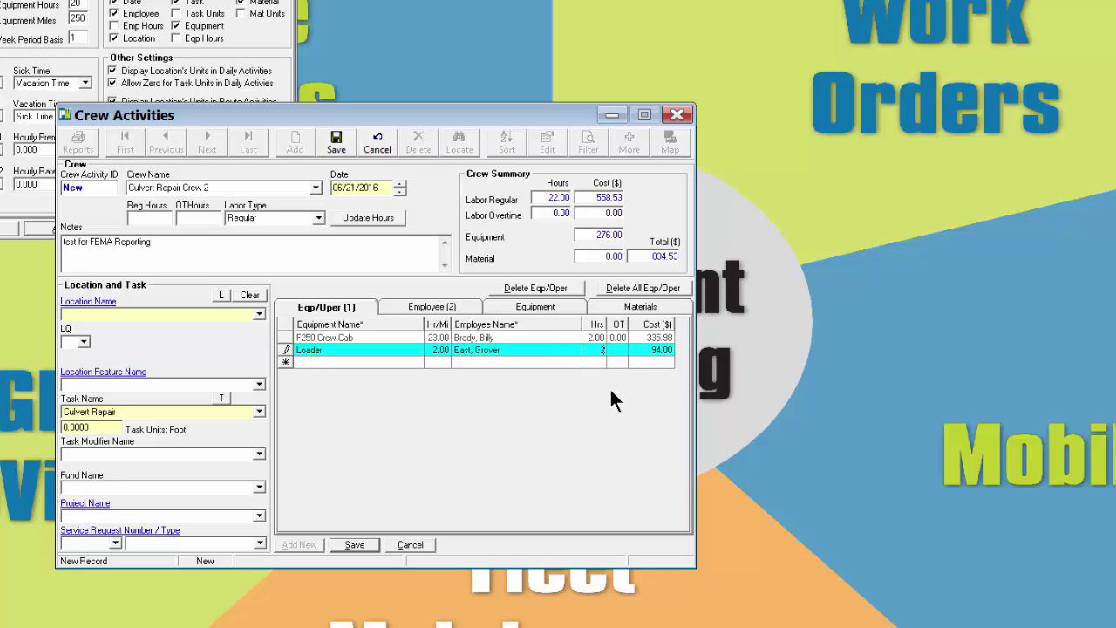
key(Tab)
key(Tab)
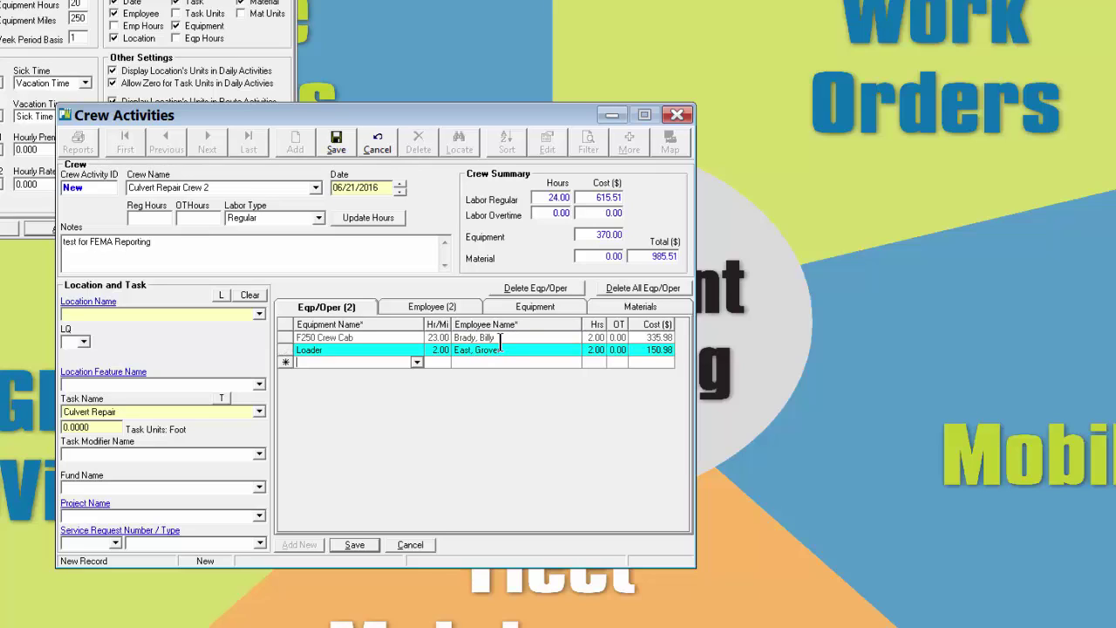
Change the two employees' regular hours to 6 and 5
click(432, 308)
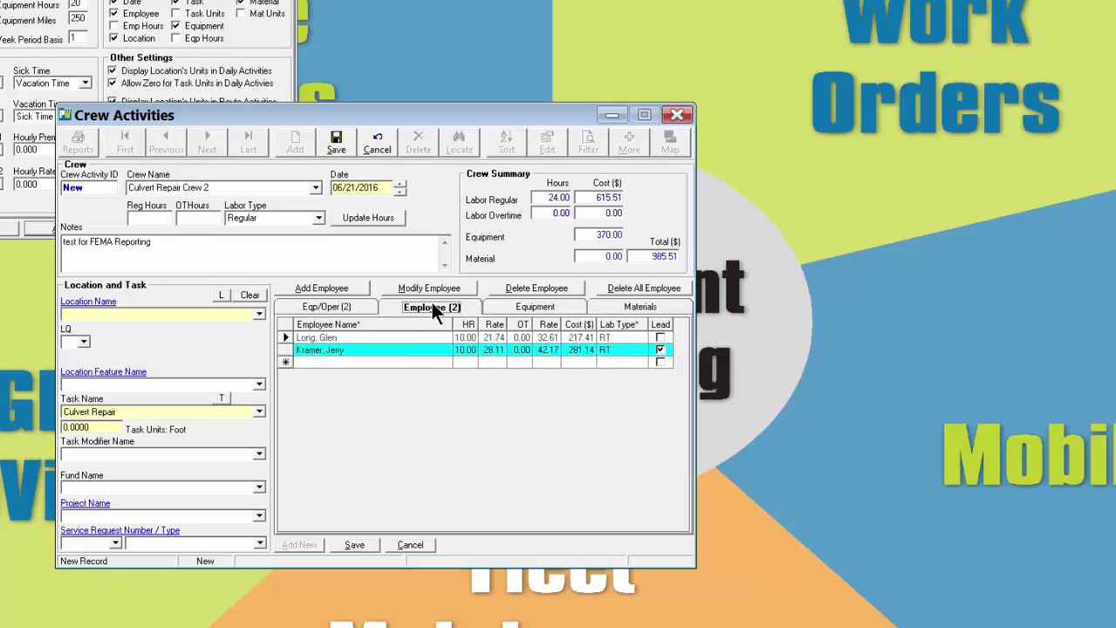
click(456, 338)
double_click(478, 338)
text(6)
click(472, 350)
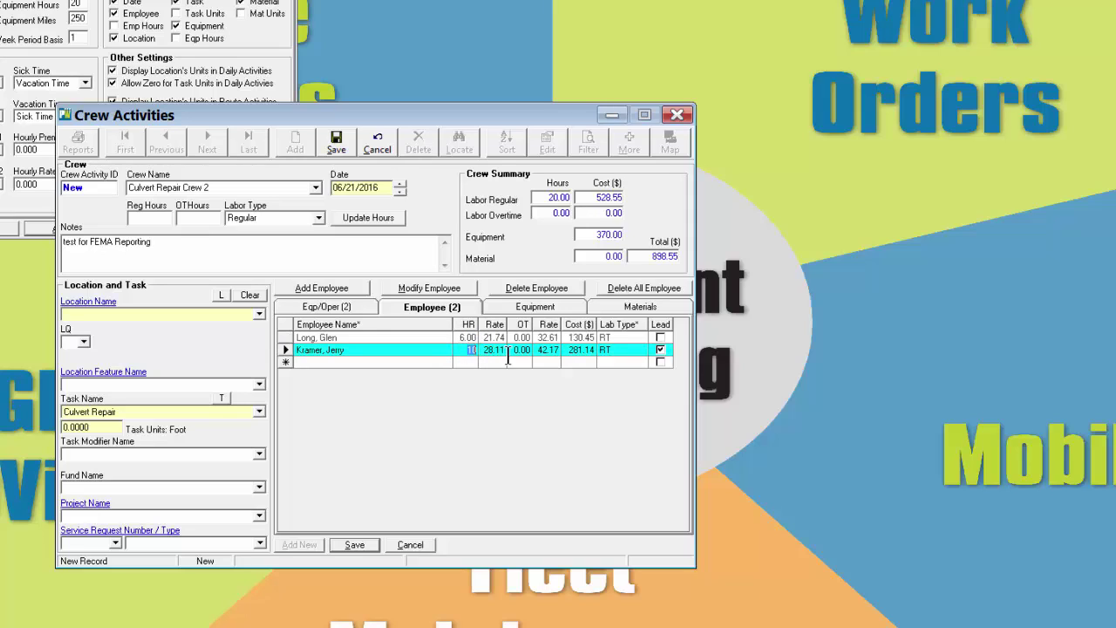
text(5)
key(Tab)
Review the Equipment and Materials entries, then return to the equipment-operator rows
click(536, 303)
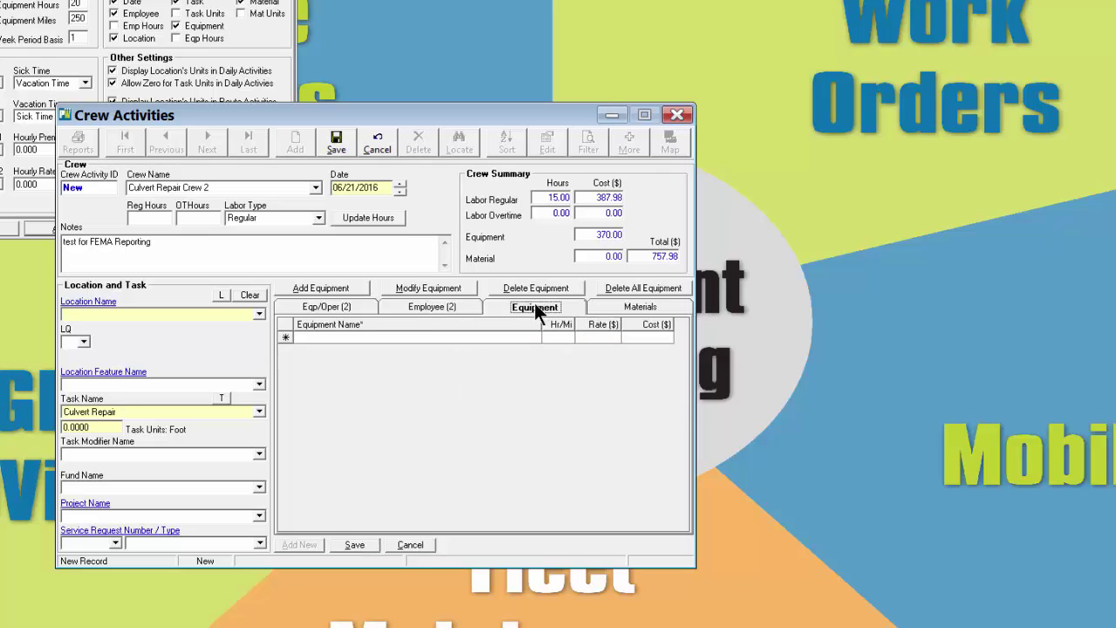
click(472, 337)
click(638, 310)
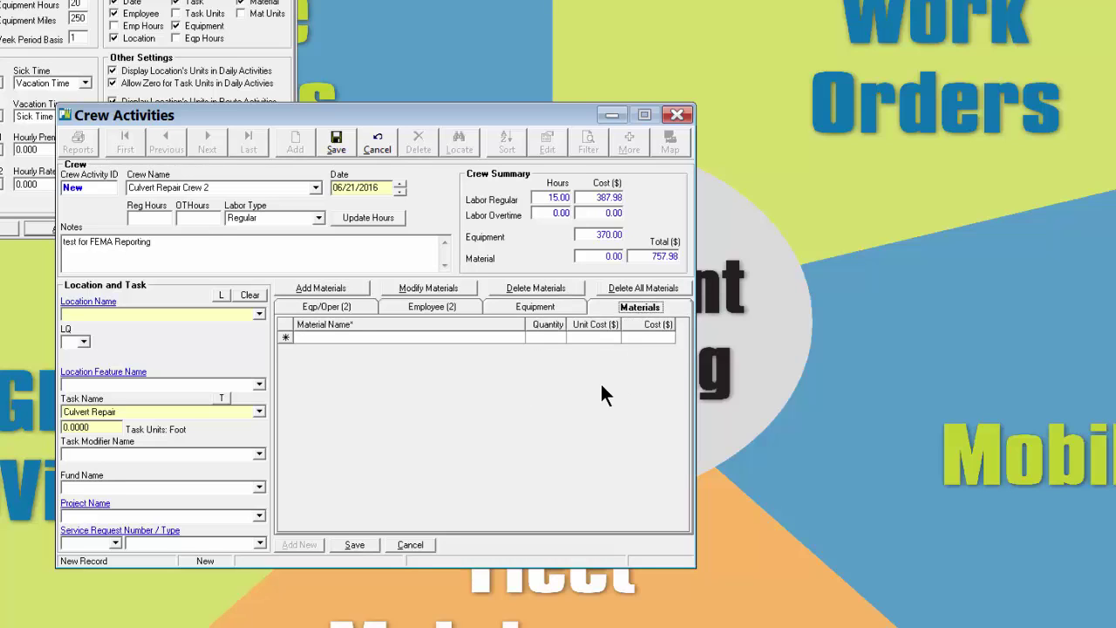
click(331, 308)
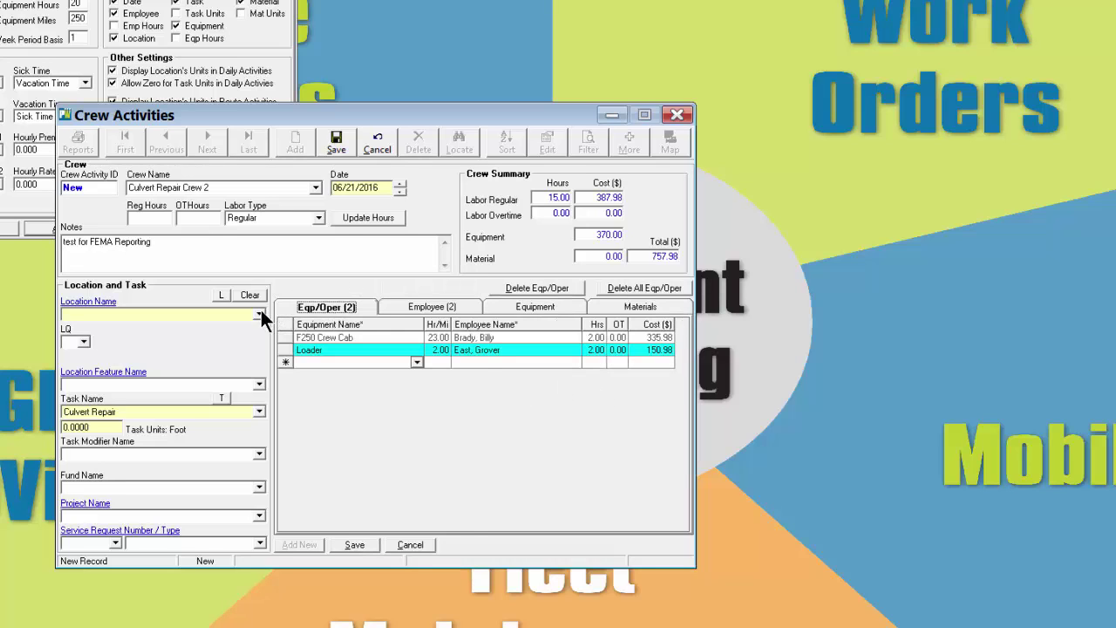
click(259, 316)
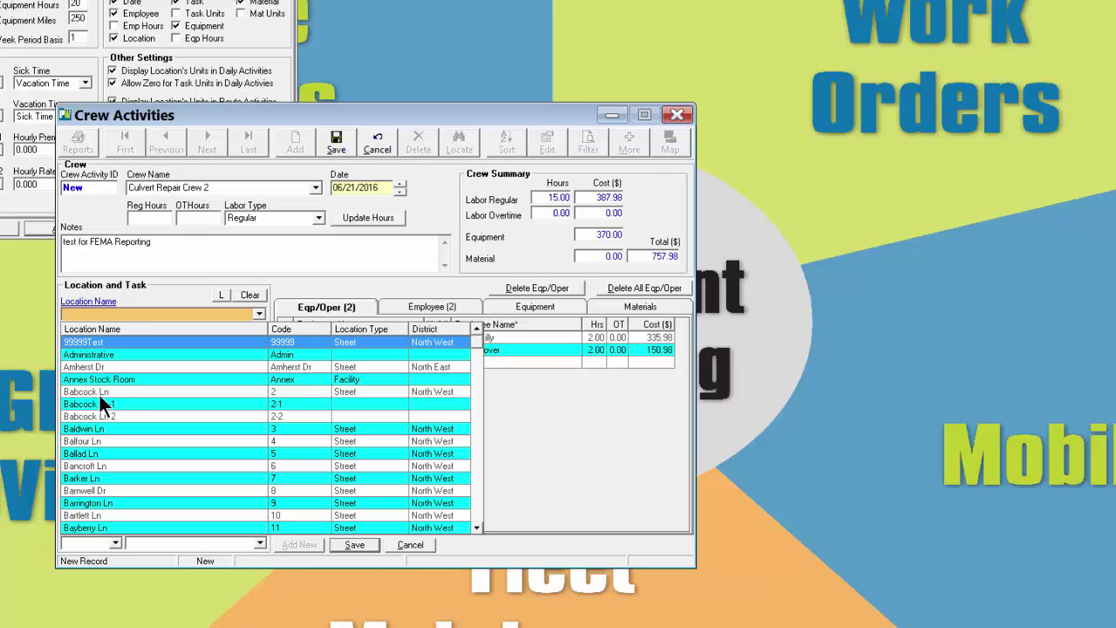
click(99, 393)
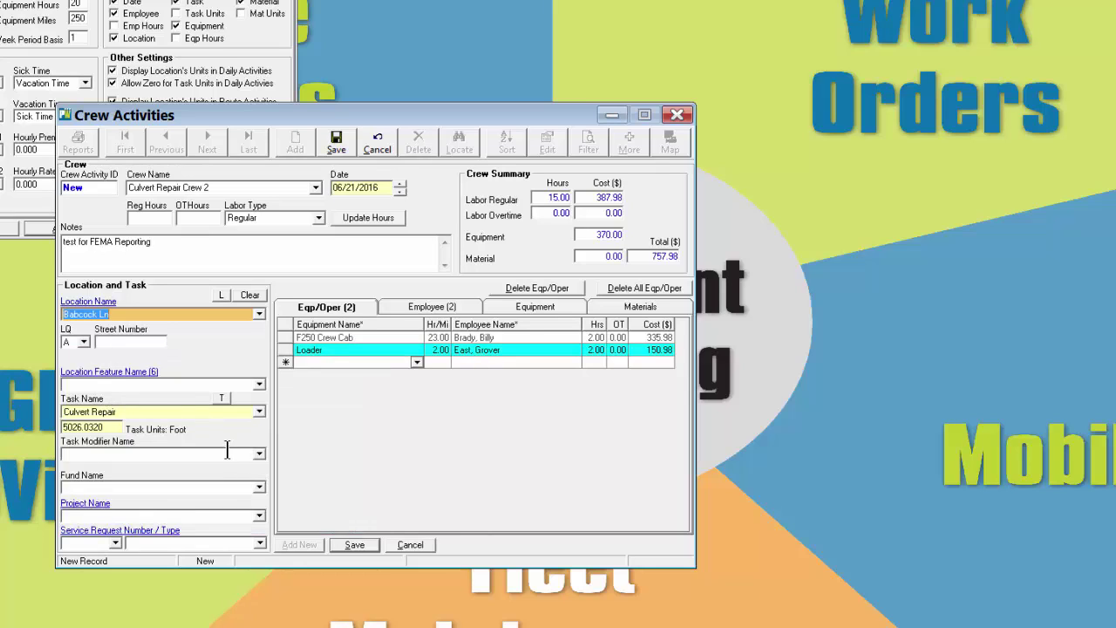
click(122, 341)
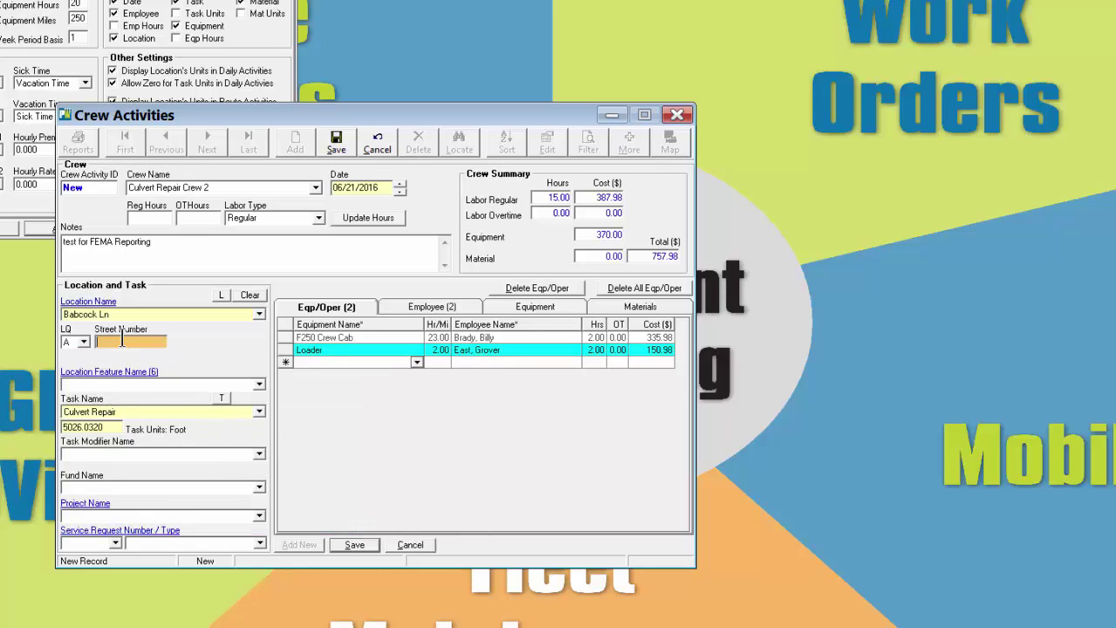
click(335, 144)
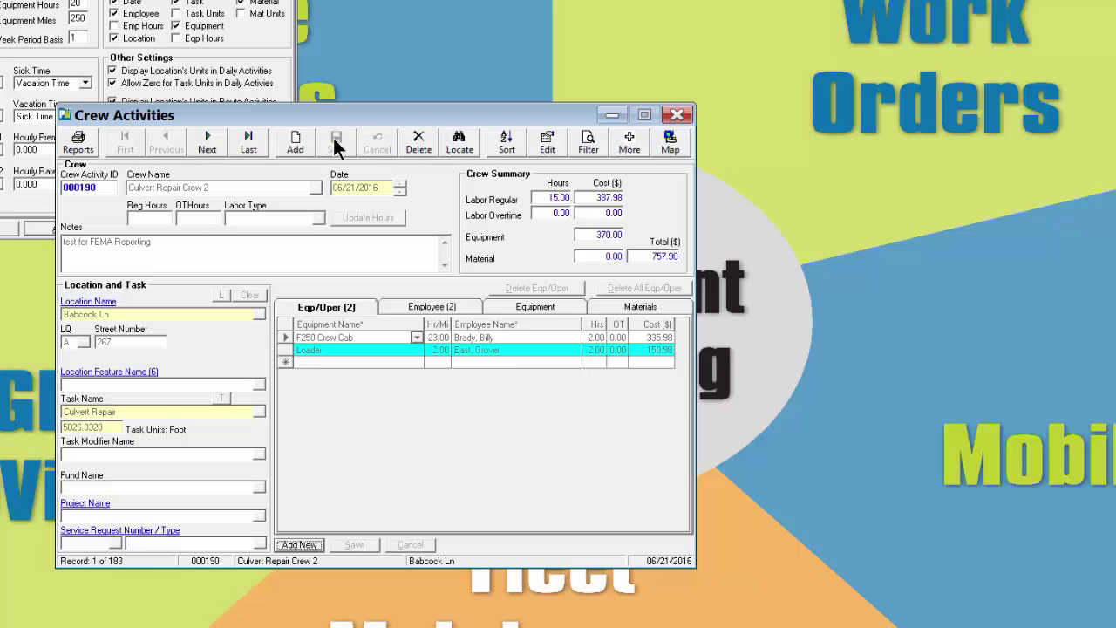